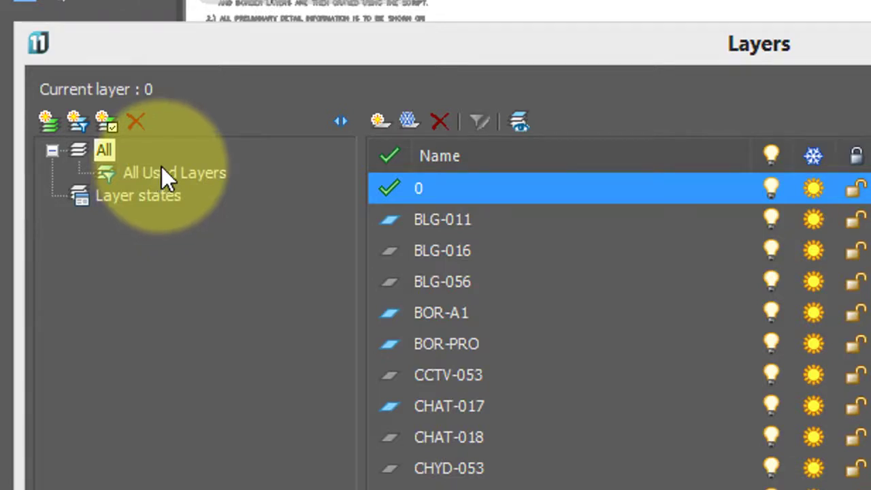
- Apply the All Used Layers filter to list the 72 used layers of 127, and scroll through them
{"action": "left_click", "coordinate": [167, 172]}
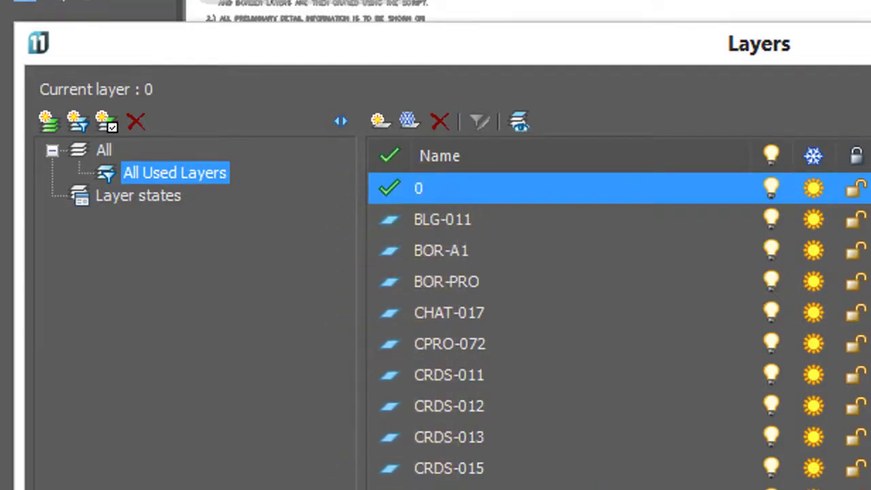
{"action": "scroll", "coordinate": [613, 327], "scroll_direction": "down", "scroll_amount": 20}
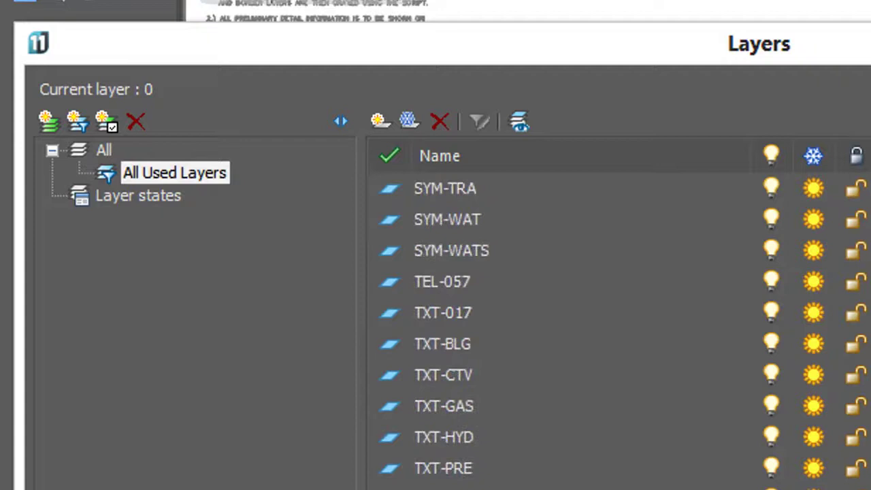
{"action": "scroll", "coordinate": [612, 327], "scroll_direction": "up", "scroll_amount": 20}
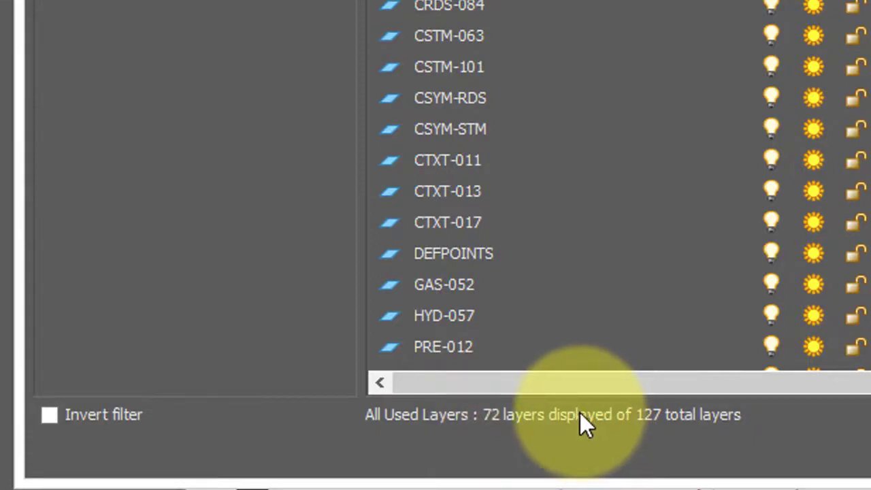
- Invert the used-layers filter to list the 55 unused layers, and scroll through them
{"action": "left_click", "coordinate": [49, 415]}
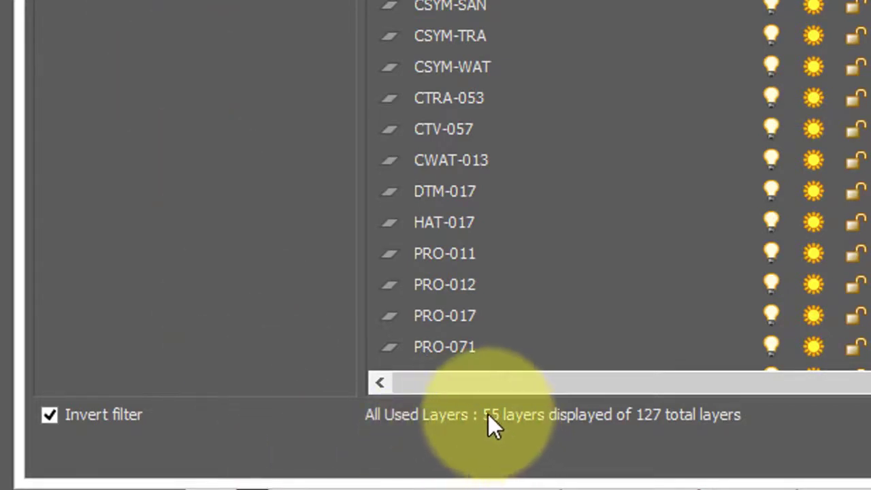
{"action": "scroll", "coordinate": [613, 238], "scroll_direction": "down", "scroll_amount": 5}
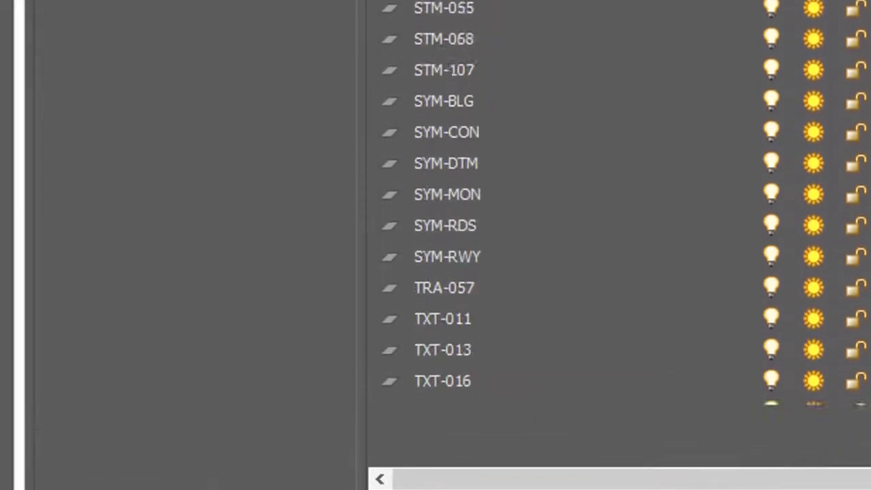
{"action": "scroll", "coordinate": [613, 238], "scroll_direction": "up", "scroll_amount": 8}
{"action": "scroll", "coordinate": [613, 273], "scroll_direction": "up", "scroll_amount": 3}
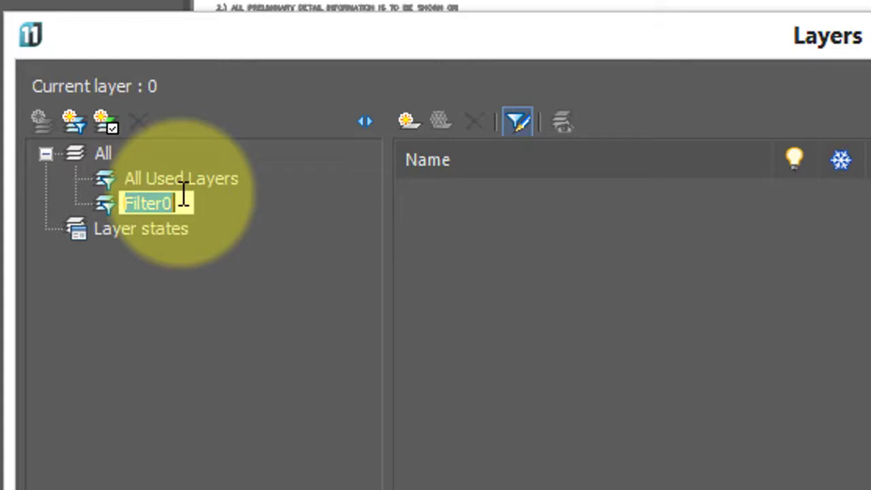
- Name the new filter PRO and give it one rule matching layer names pro*
{"action": "type", "text": "PRO"}
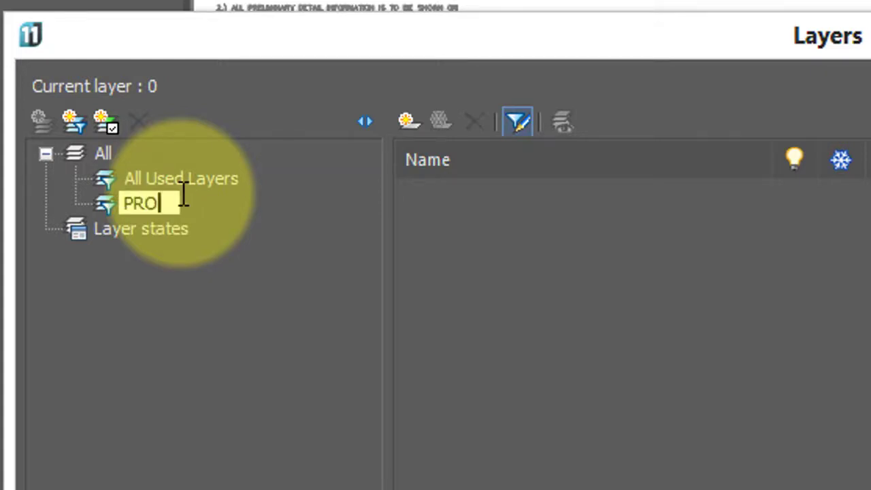
{"action": "key", "text": "Return"}
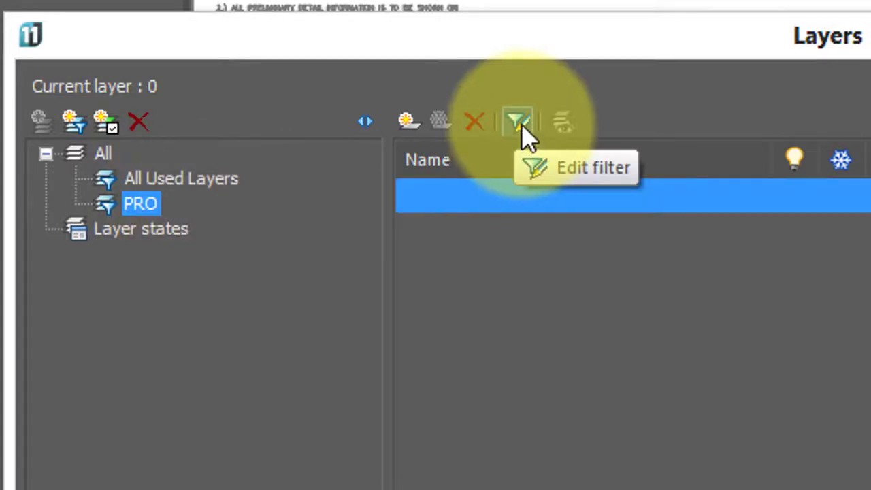
{"action": "left_click", "coordinate": [519, 122]}
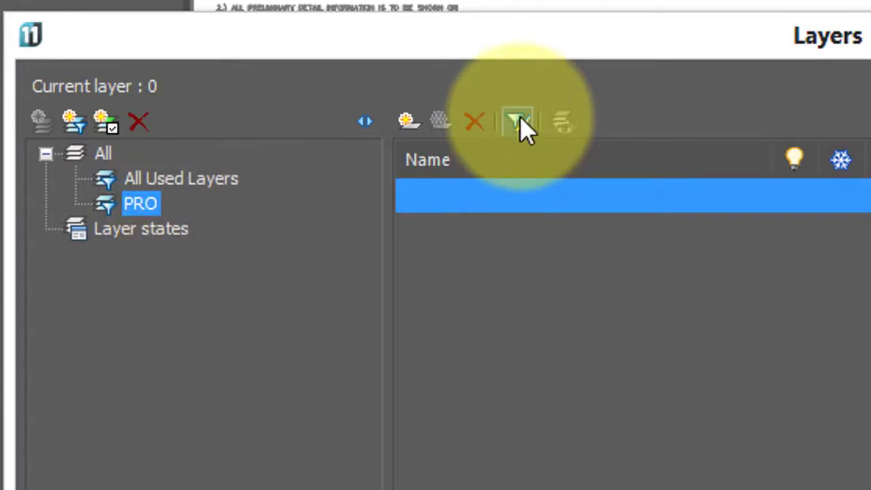
{"action": "right_click", "coordinate": [481, 212]}
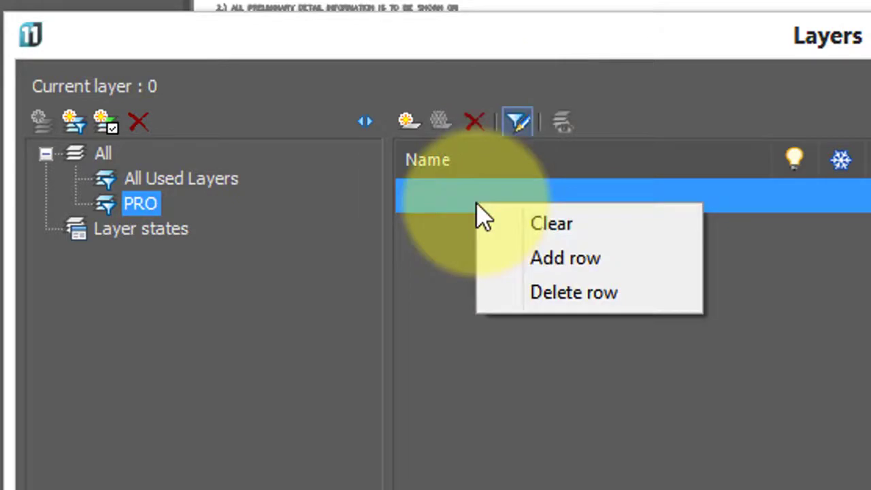
{"action": "left_click", "coordinate": [584, 267]}
{"action": "left_click", "coordinate": [539, 194]}
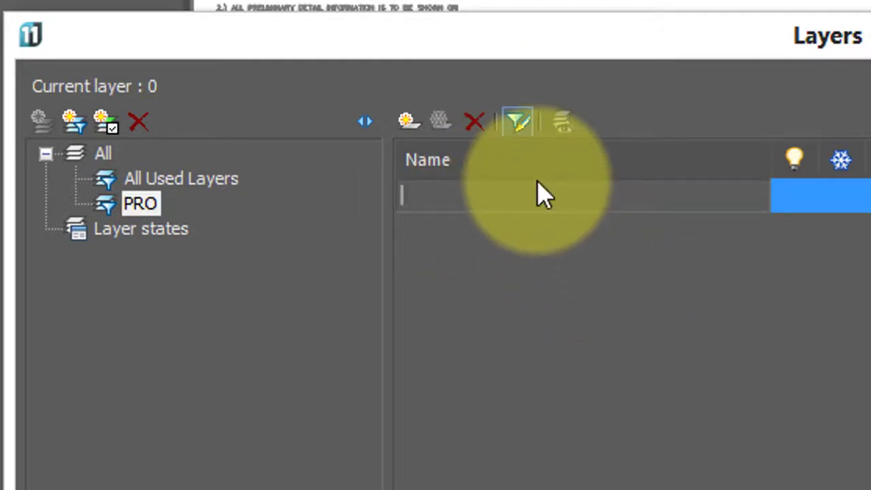
{"action": "type", "text": "pro*"}
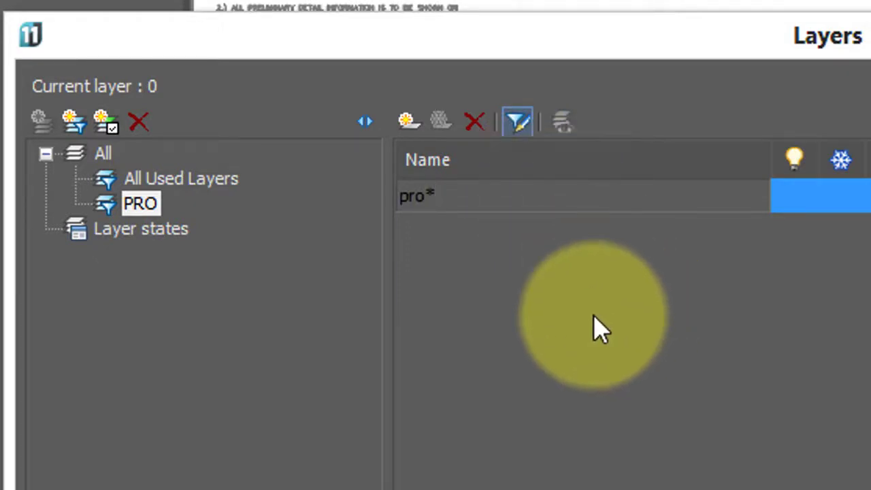
{"action": "left_click", "coordinate": [597, 329]}
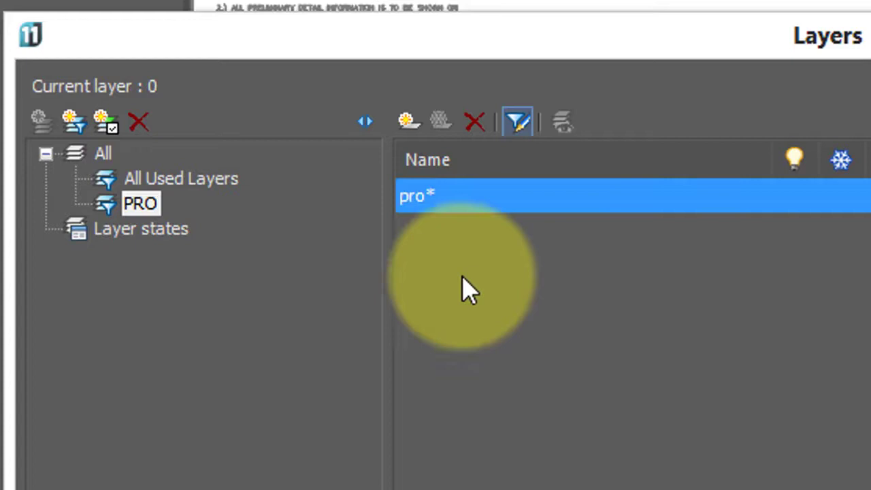
- Finish the PRO filter, check its 9 layers and their inverse, then list all 127 layers
{"action": "left_click", "coordinate": [517, 119]}
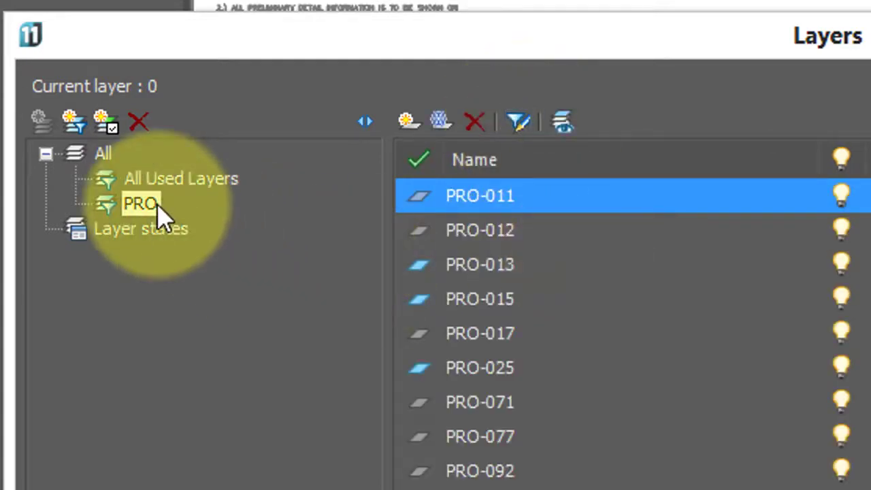
{"action": "left_click", "coordinate": [221, 189]}
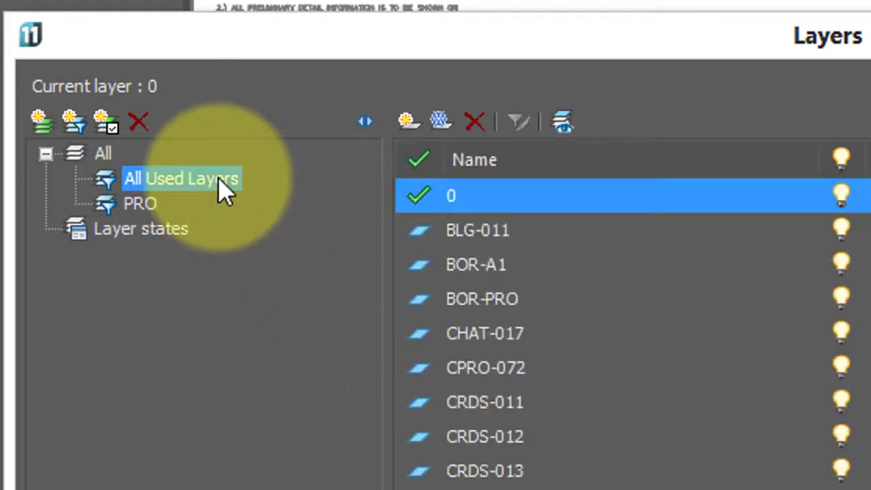
{"action": "left_click", "coordinate": [141, 203]}
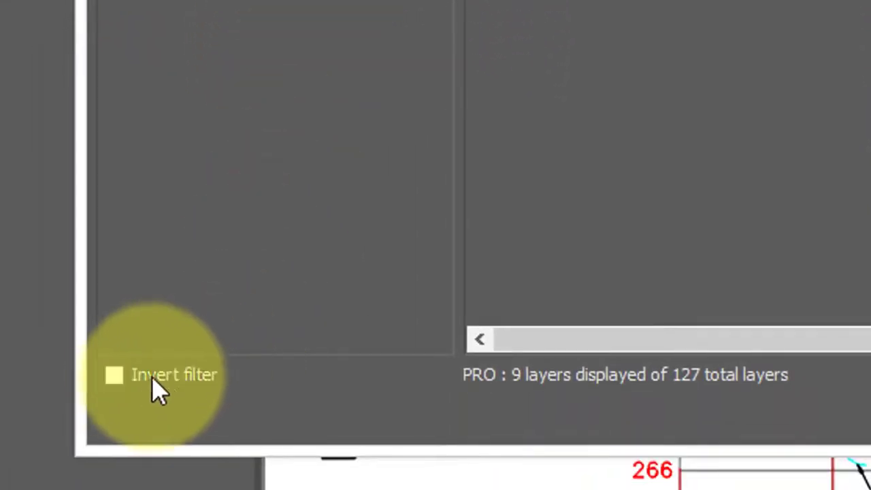
{"action": "left_click", "coordinate": [116, 377]}
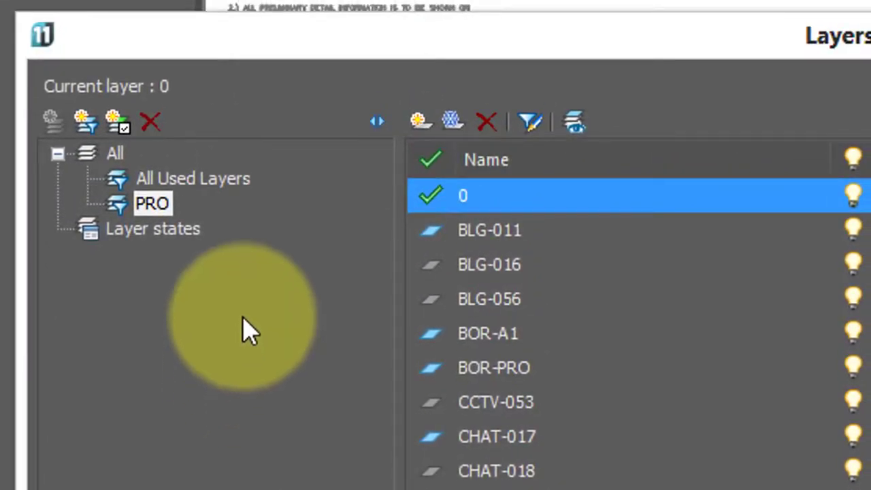
{"action": "left_click", "coordinate": [87, 128]}
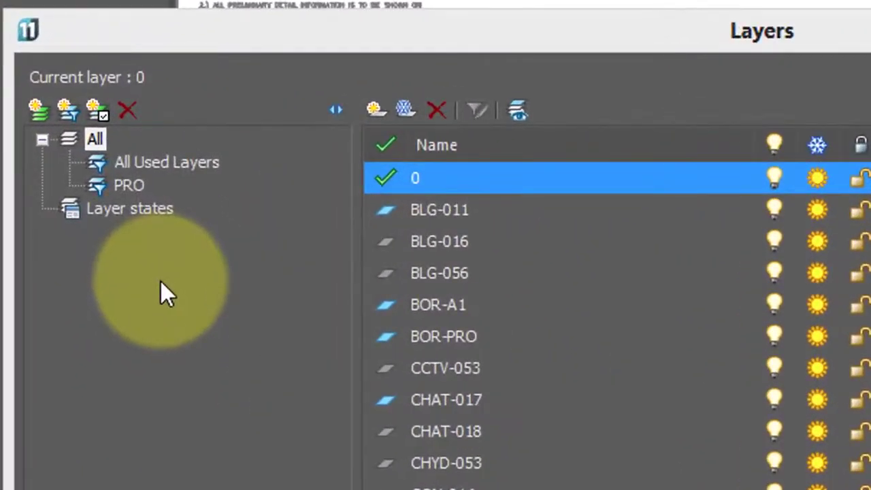
- Add a layer state named 'Default layer properties' in the layer states list
{"action": "left_click", "coordinate": [109, 208]}
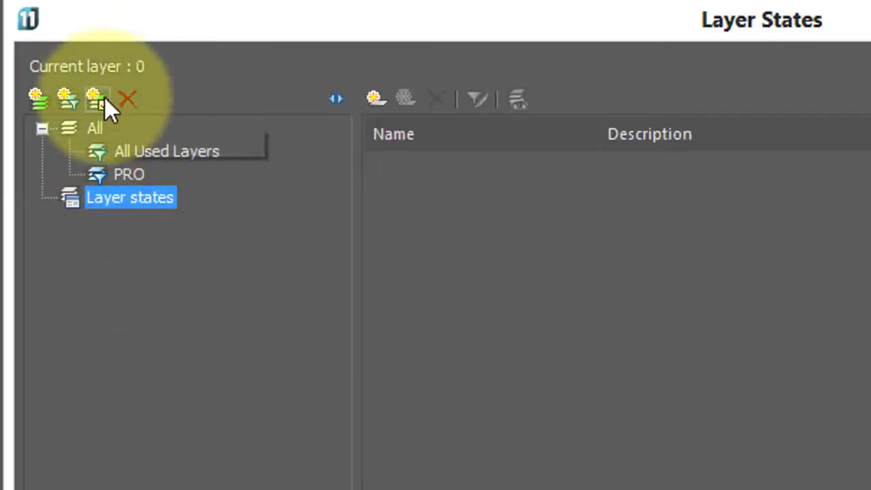
{"action": "left_click", "coordinate": [99, 99]}
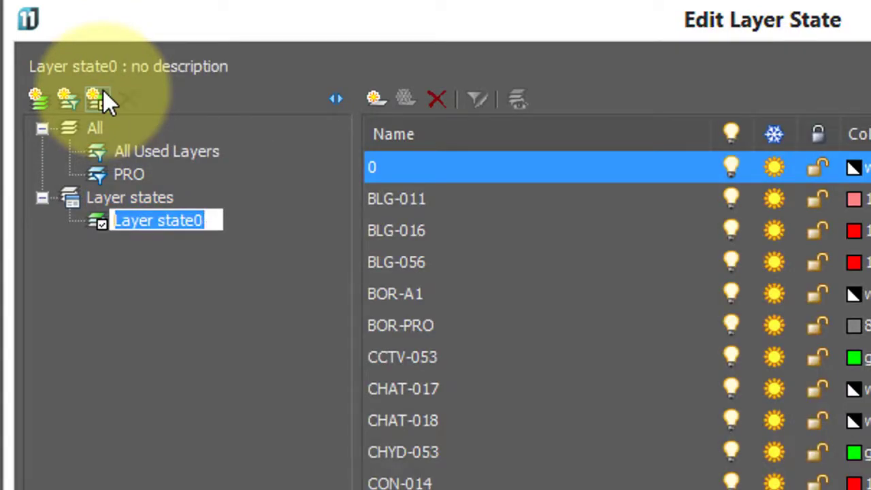
{"action": "type", "text": "Defau"}
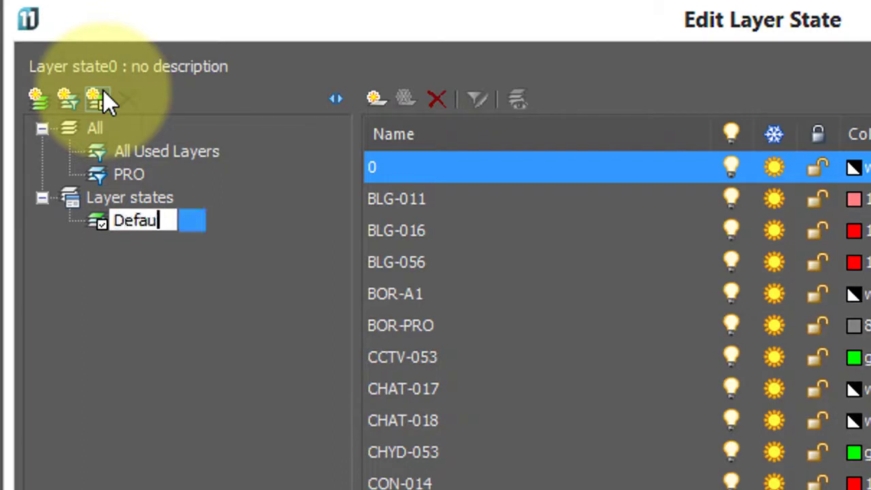
{"action": "type", "text": "lt layer properties"}
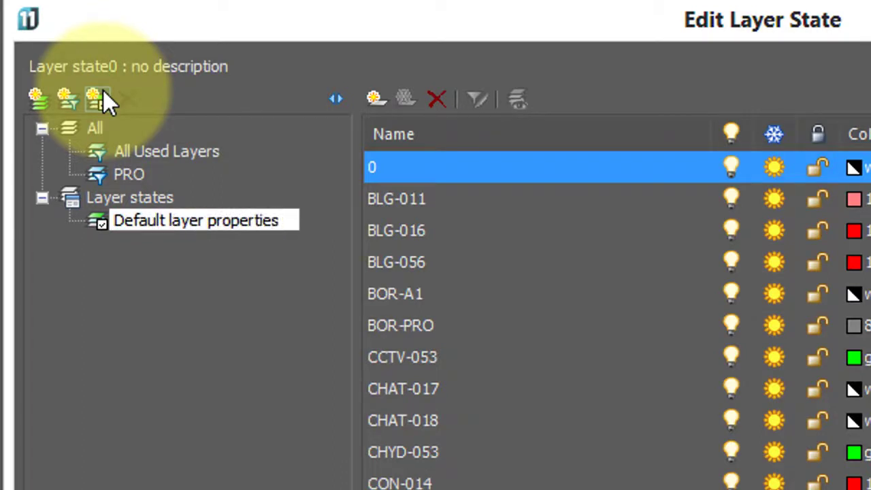
{"action": "key", "text": "Return"}
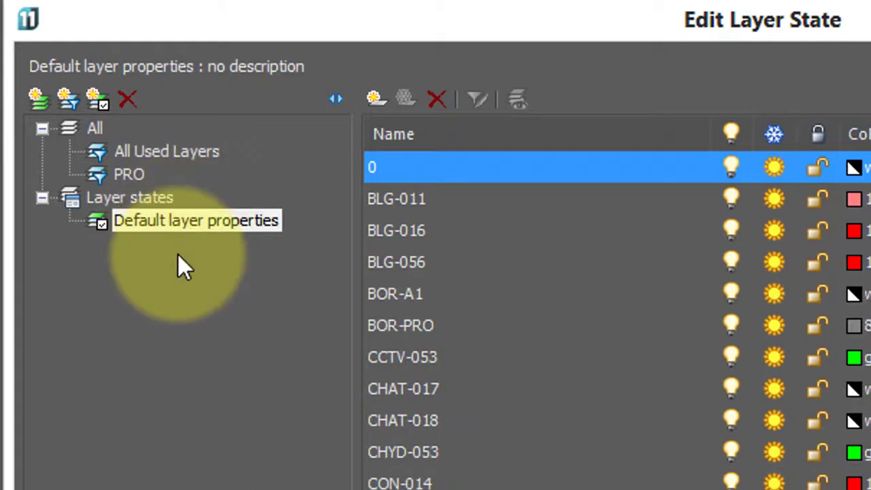
- Add a Monochrome layer state and set its selected layers' colour from 9 to white
{"action": "left_click", "coordinate": [95, 99]}
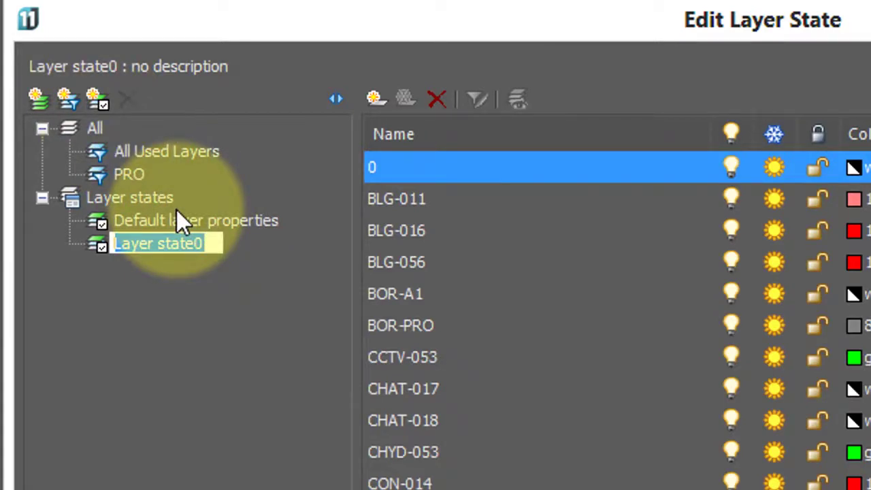
{"action": "type", "text": "M"}
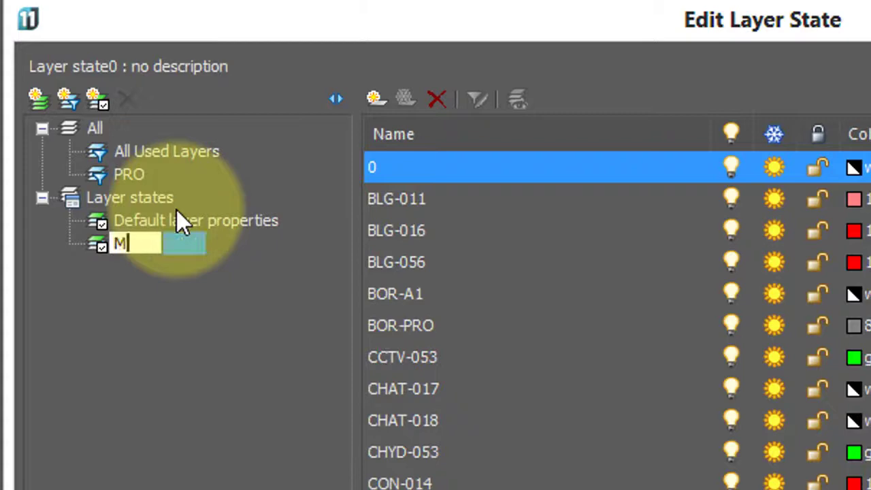
{"action": "type", "text": "onochrome"}
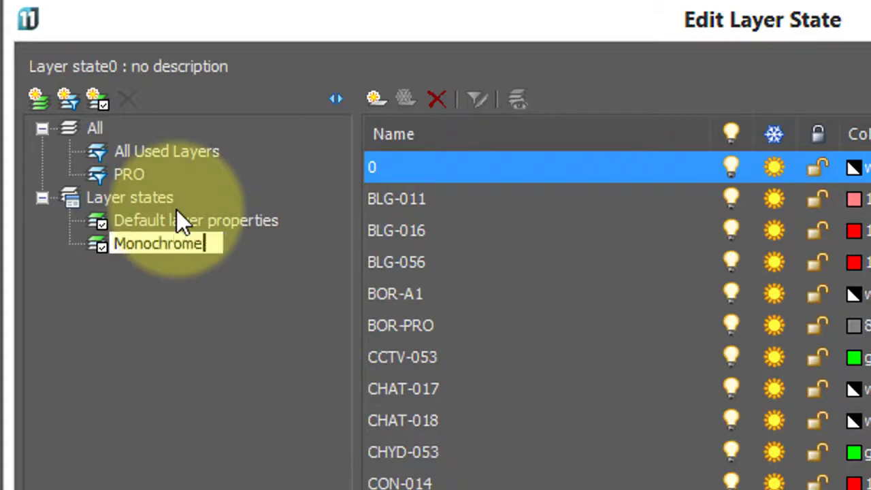
{"action": "key", "text": "Return"}
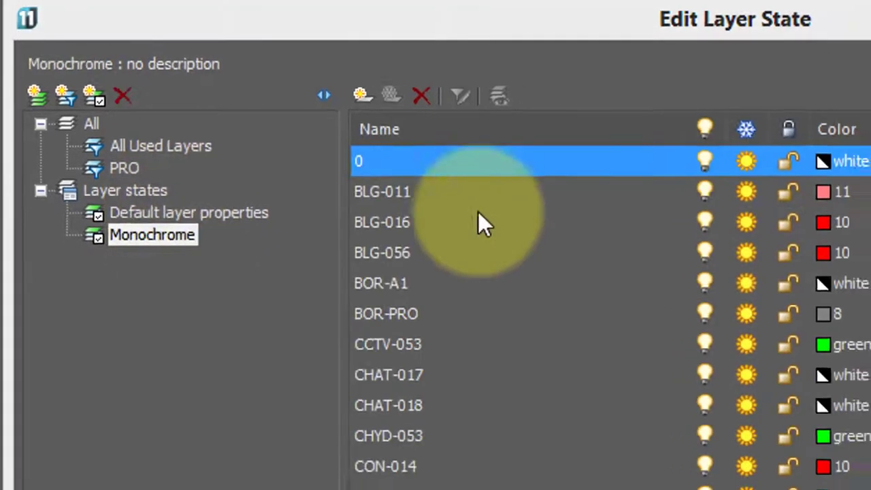
{"action": "left_click", "coordinate": [347, 175]}
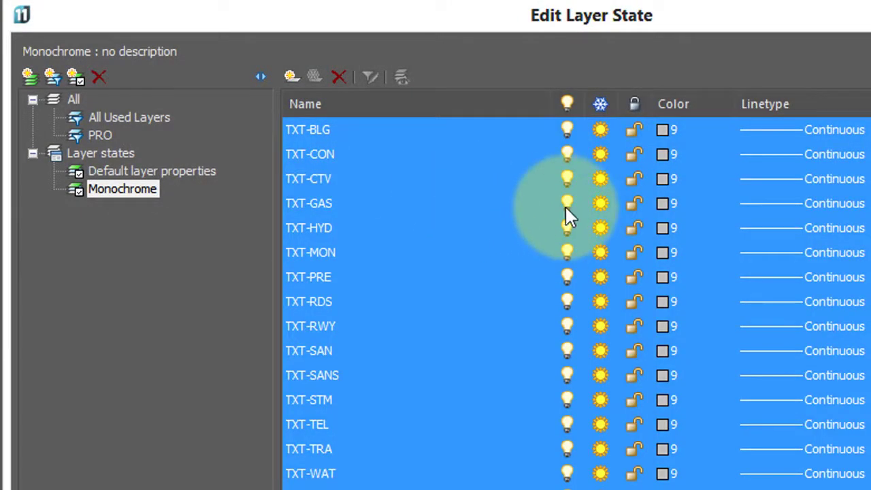
{"action": "left_click", "coordinate": [683, 129]}
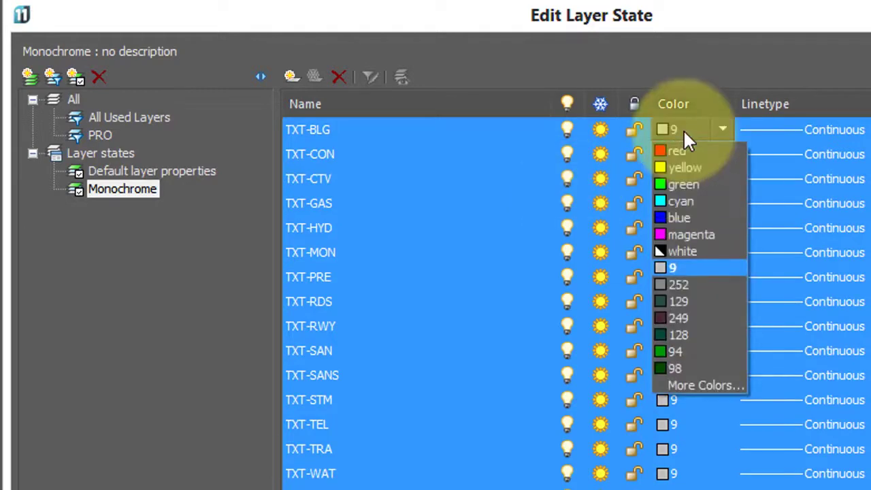
{"action": "left_click", "coordinate": [692, 243]}
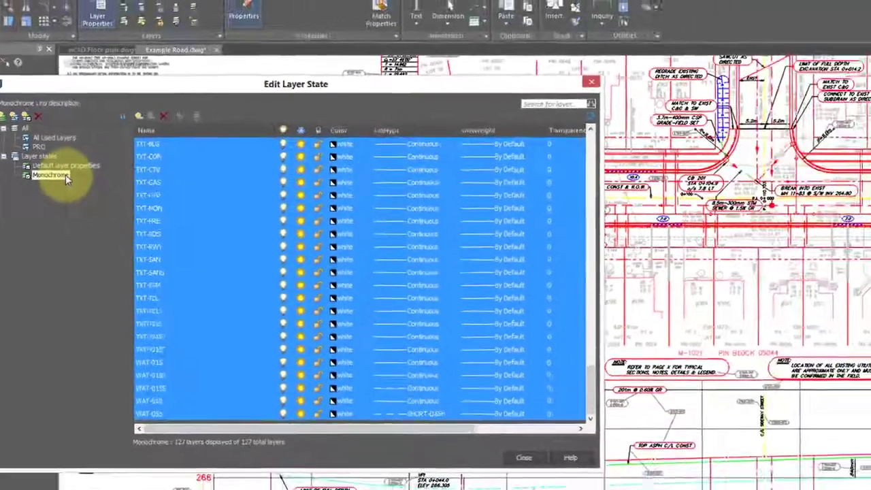
- Restore the Monochrome layer state so all 127 layers show white
{"action": "right_click", "coordinate": [66, 175]}
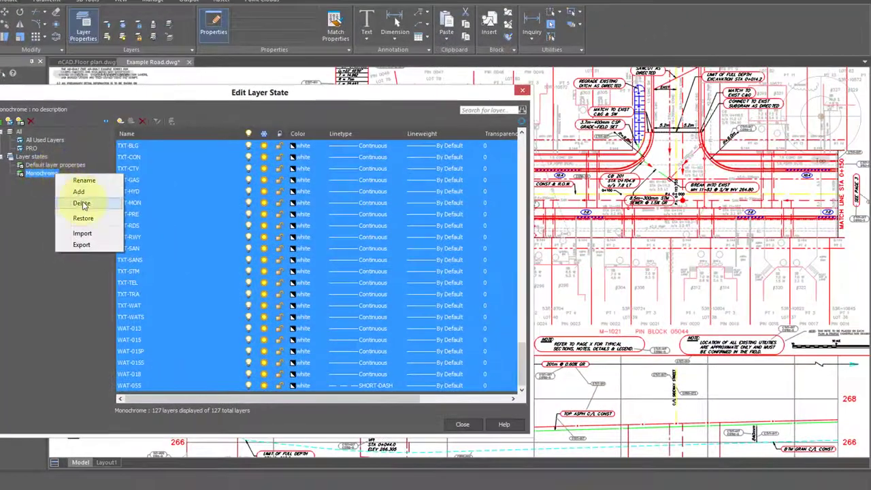
{"action": "left_click", "coordinate": [86, 226]}
{"action": "left_click", "coordinate": [652, 243]}
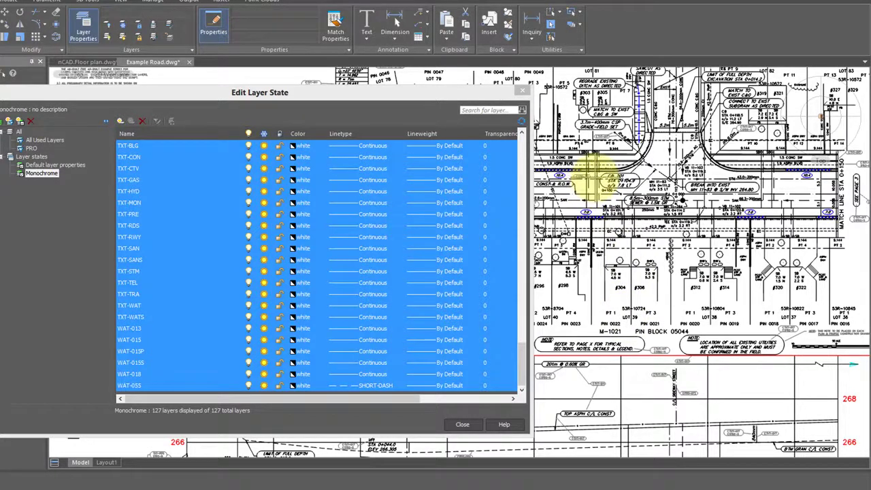
- Restore the Default layer properties state to bring back the drawing's original colours
{"action": "left_click", "coordinate": [84, 164]}
{"action": "right_click", "coordinate": [84, 164]}
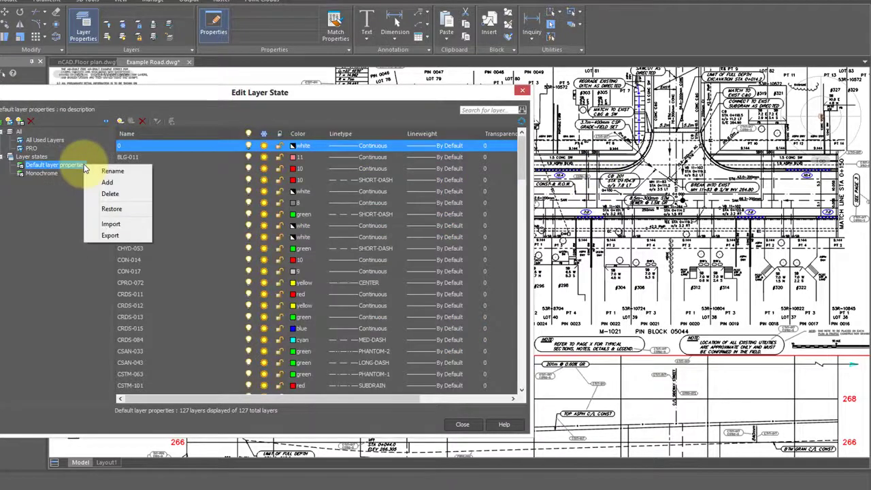
{"action": "left_click", "coordinate": [111, 206]}
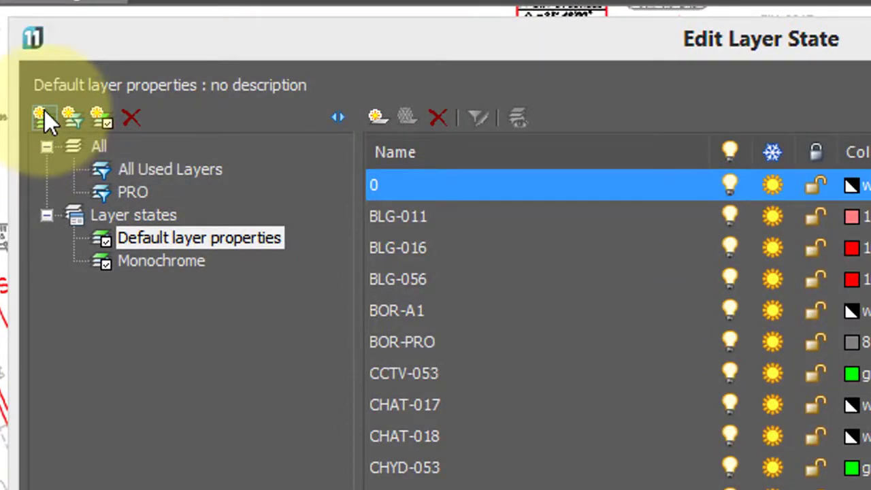
- Create a new group filter and rename it from Group0 to TXT
{"action": "left_click", "coordinate": [44, 115]}
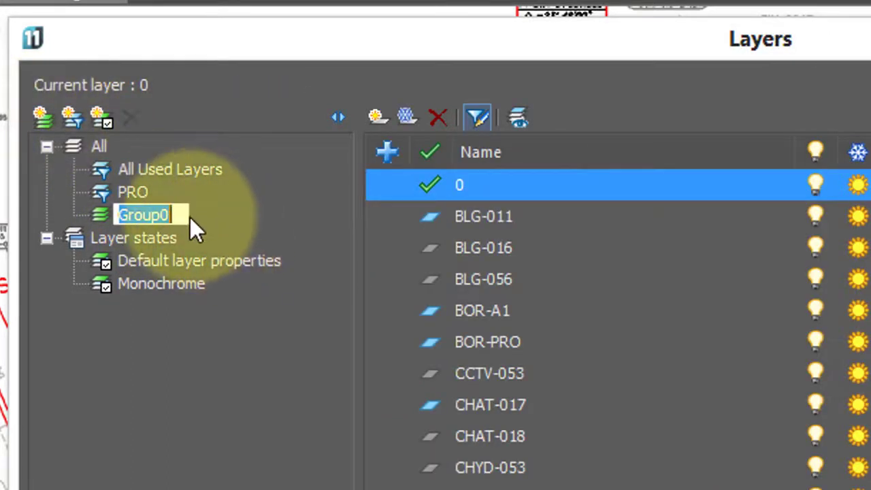
{"action": "key", "text": "BackSpace"}
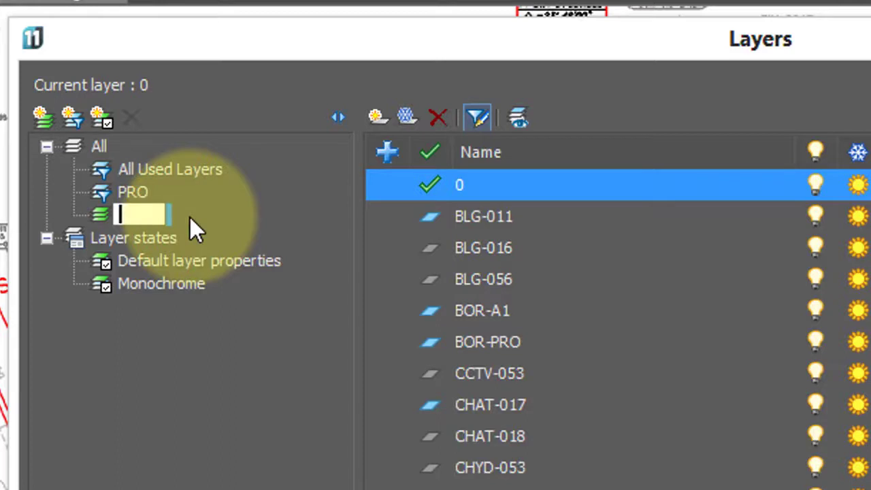
{"action": "type", "text": "TXT"}
{"action": "key", "text": "Return"}
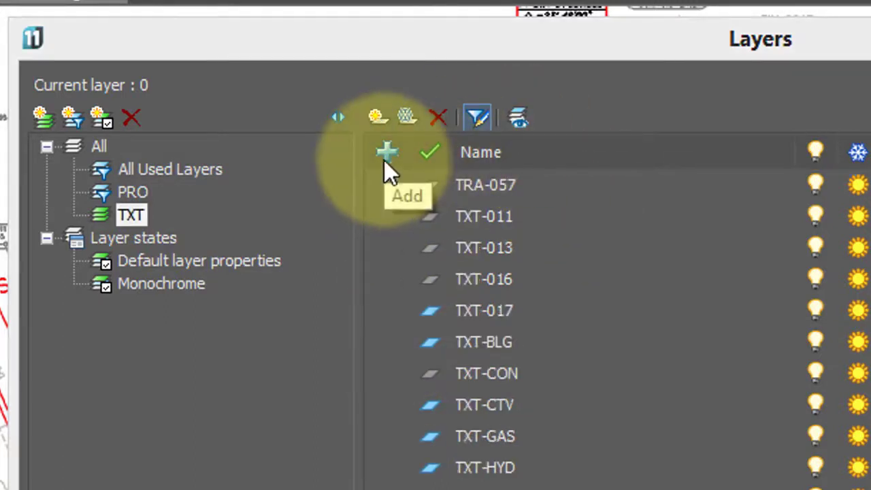
- Add TXT-017, TXT-BLG, TXT-CTV, TXT-GAS and TXT-HYD to the TXT group
{"action": "left_click", "coordinate": [388, 310]}
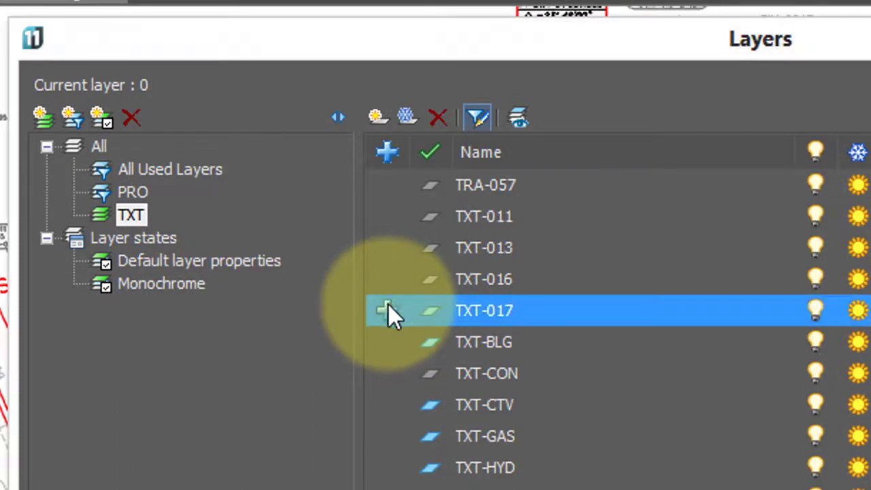
{"action": "left_click", "coordinate": [388, 342]}
{"action": "left_click", "coordinate": [392, 407]}
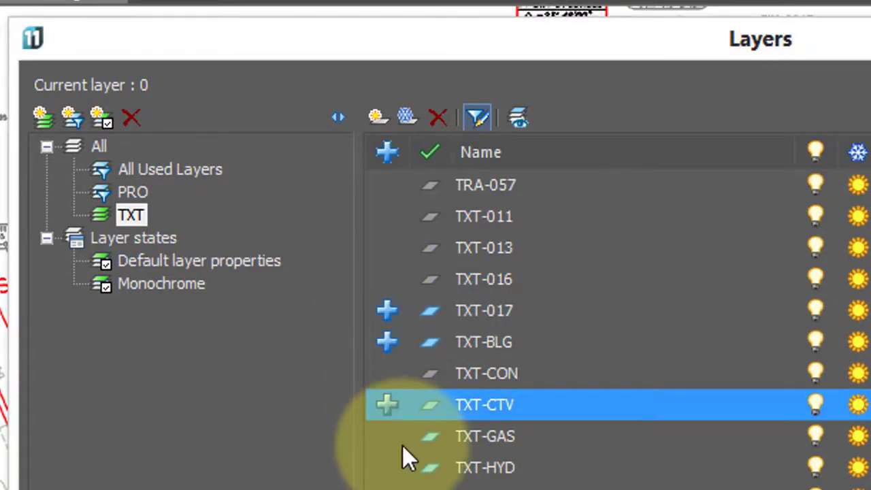
{"action": "left_click", "coordinate": [395, 441]}
{"action": "left_click", "coordinate": [395, 463]}
{"action": "scroll", "coordinate": [672, 462], "scroll_direction": "down", "scroll_amount": 3}
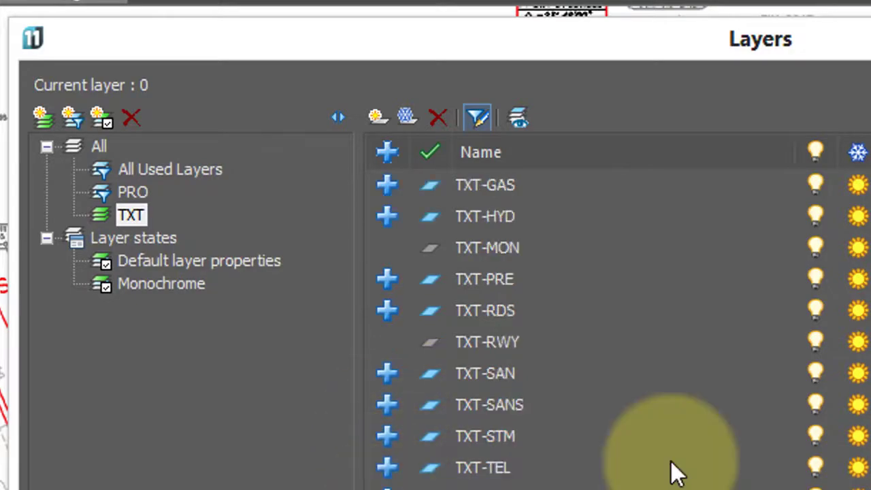
{"action": "key", "text": "Escape"}
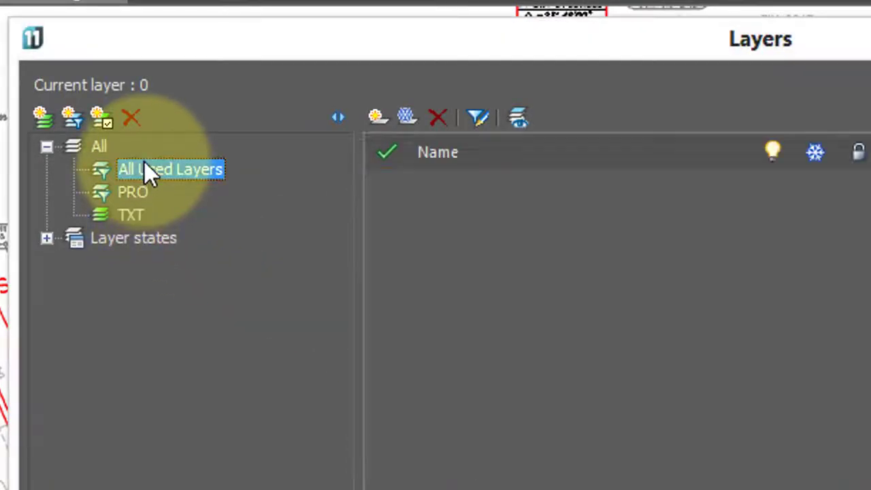
- Switch off every layer in the TXT group, including TXT-PRE, TXT-RDS and TXT-STM
{"action": "left_click", "coordinate": [133, 215]}
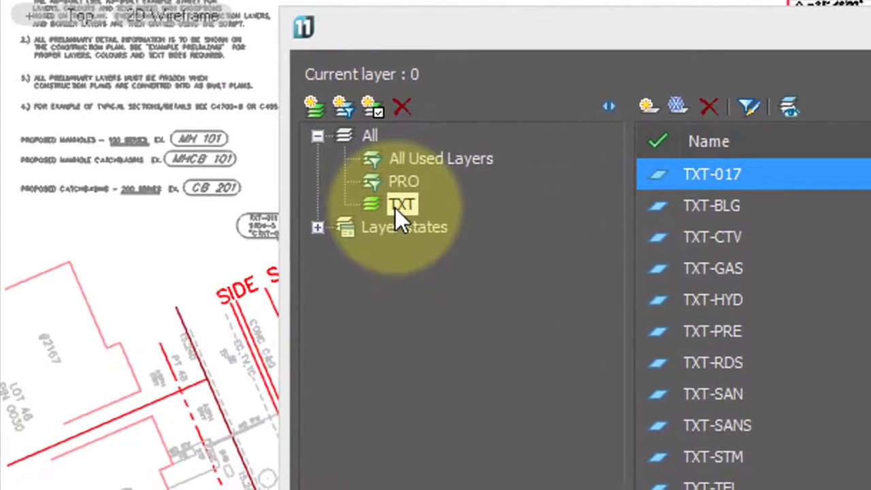
{"action": "right_click", "coordinate": [396, 208]}
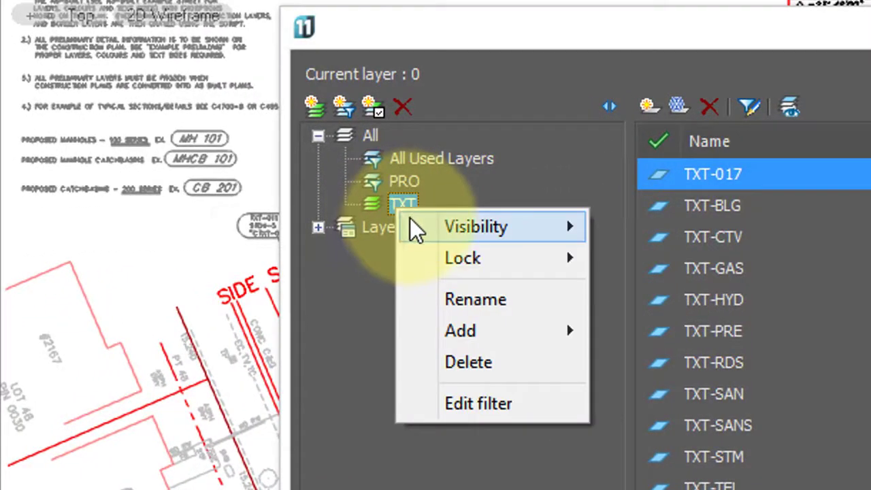
{"action": "mouse_move", "coordinate": [416, 230]}
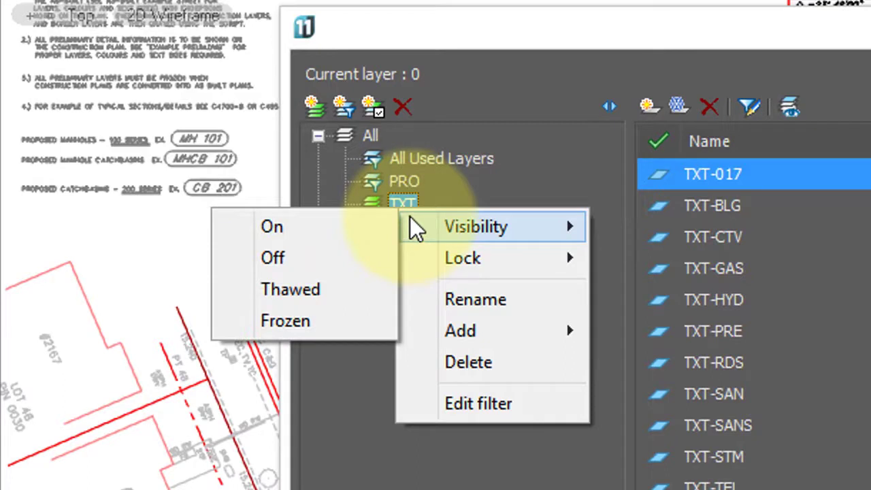
{"action": "left_click", "coordinate": [336, 258]}
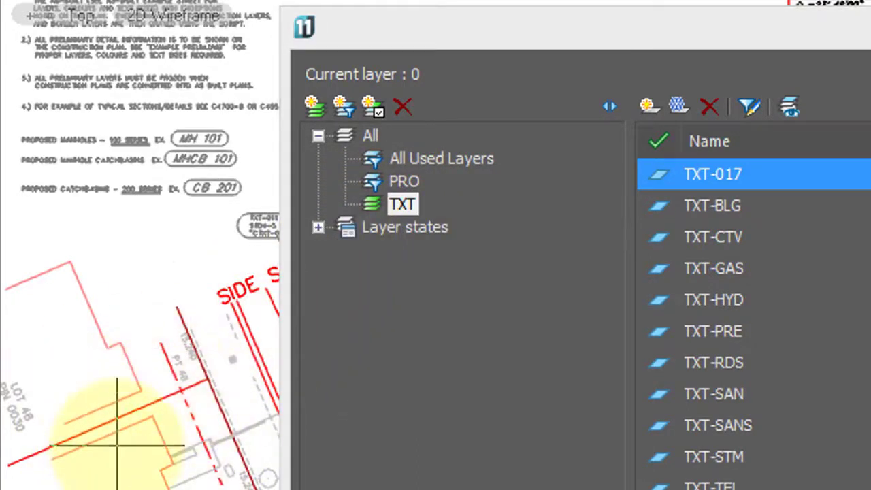